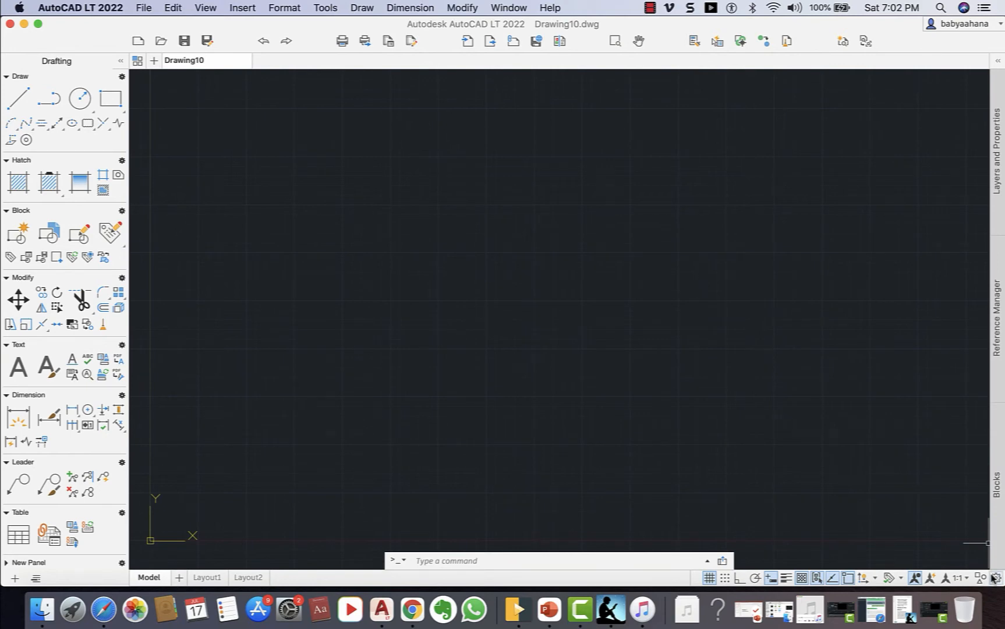
left_click(994, 579)
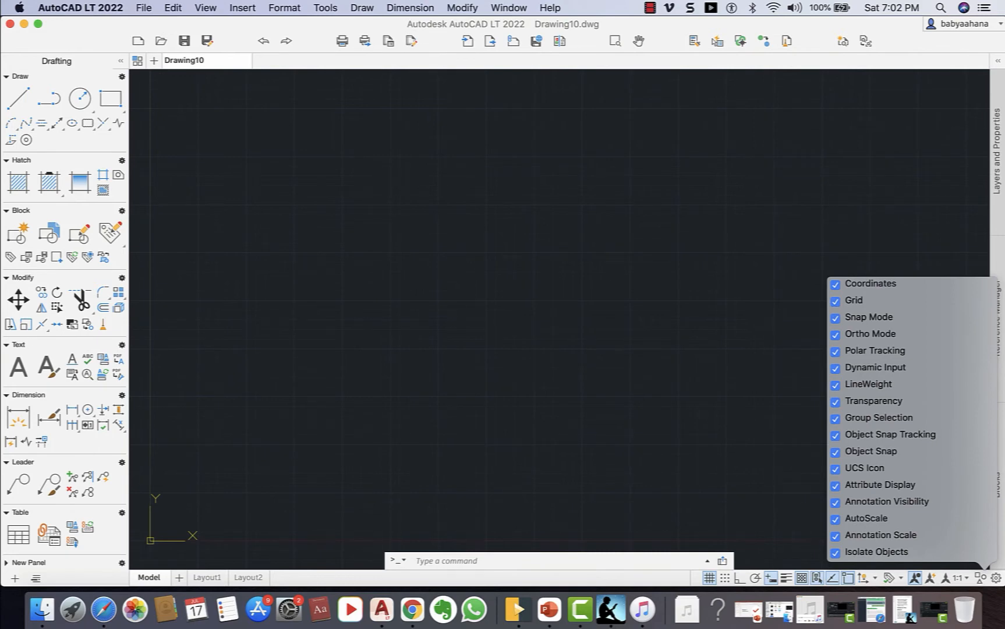
left_click(802, 535)
left_click(806, 529)
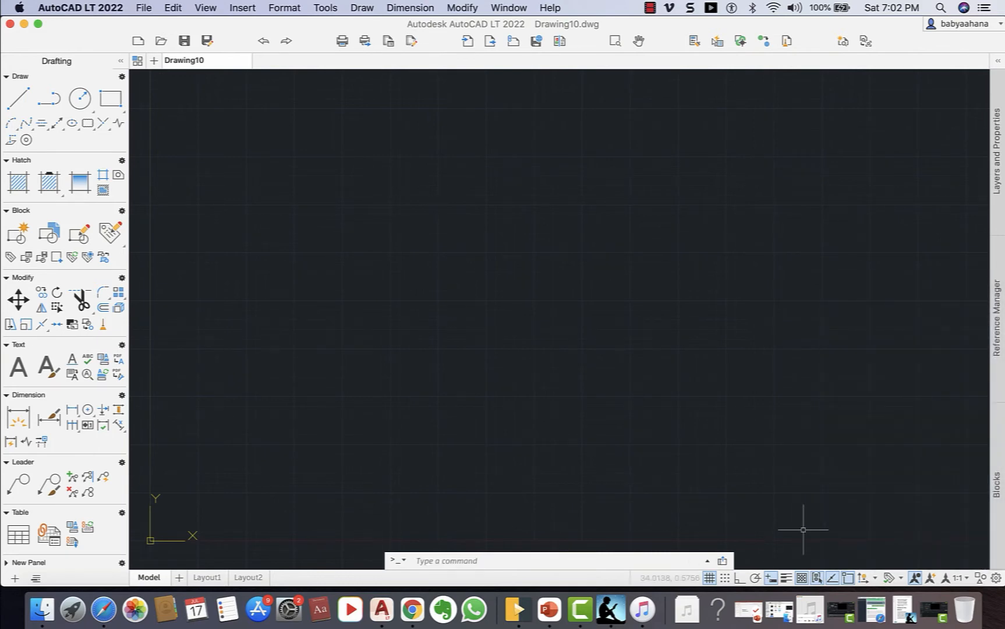
- Run the LIMITS command and set the lower left corner of the drawing limits to 0,0
left_click(599, 560)
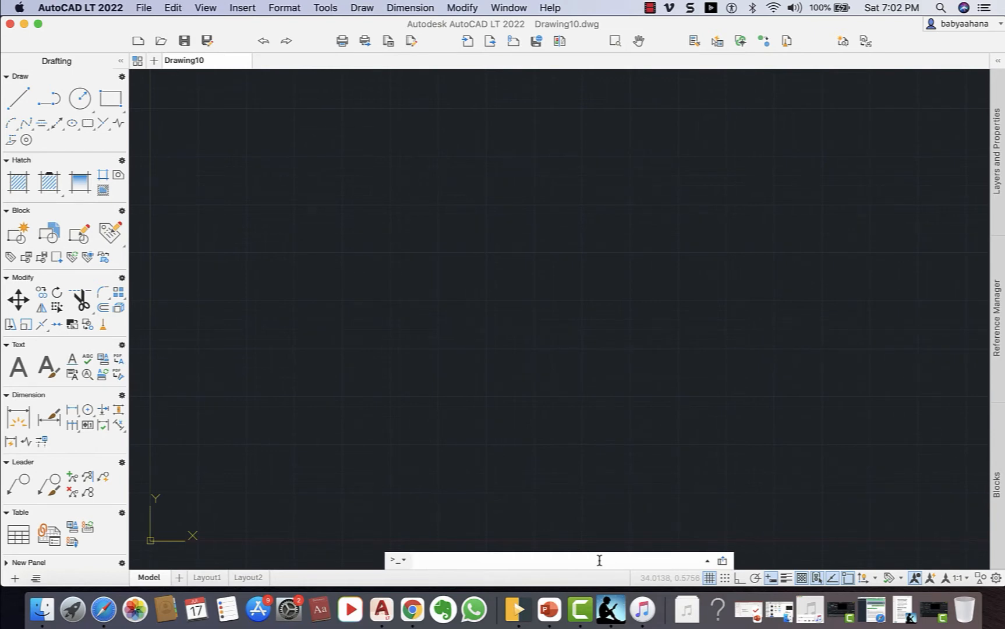
type("lim")
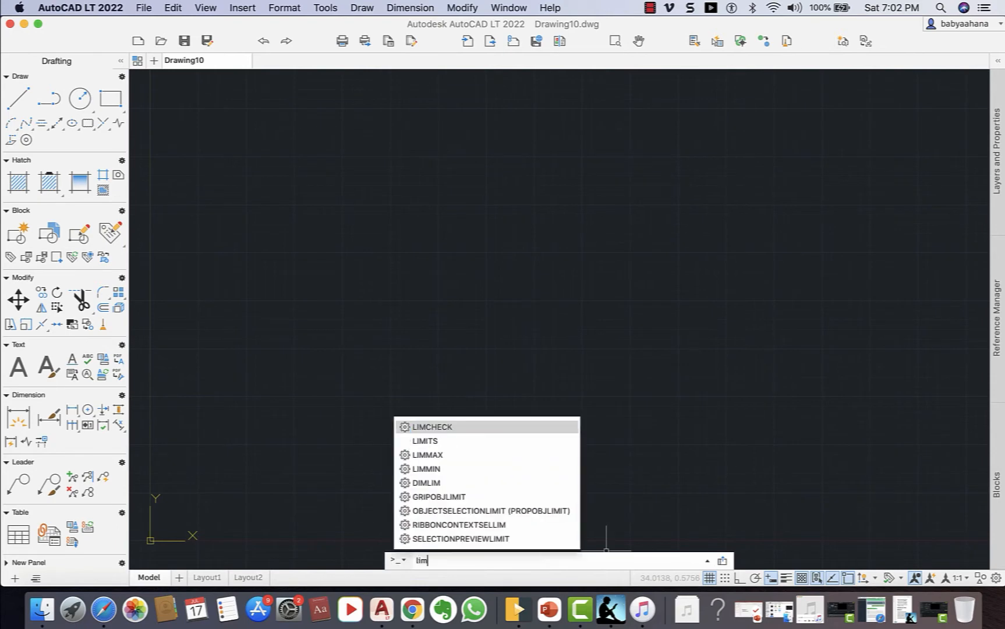
type("its")
key("Return")
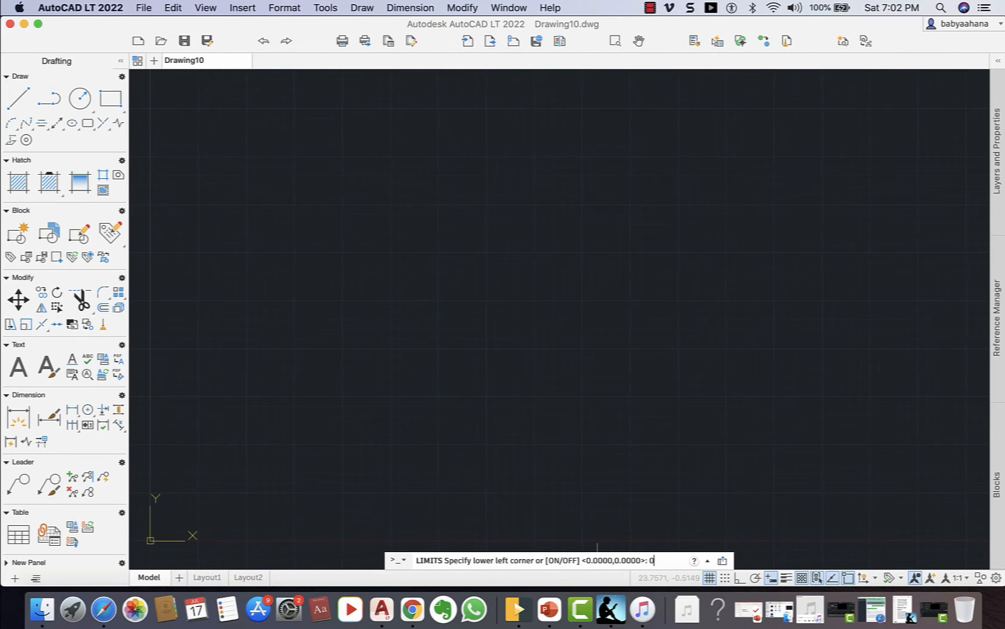
type("0,0")
key("Return")
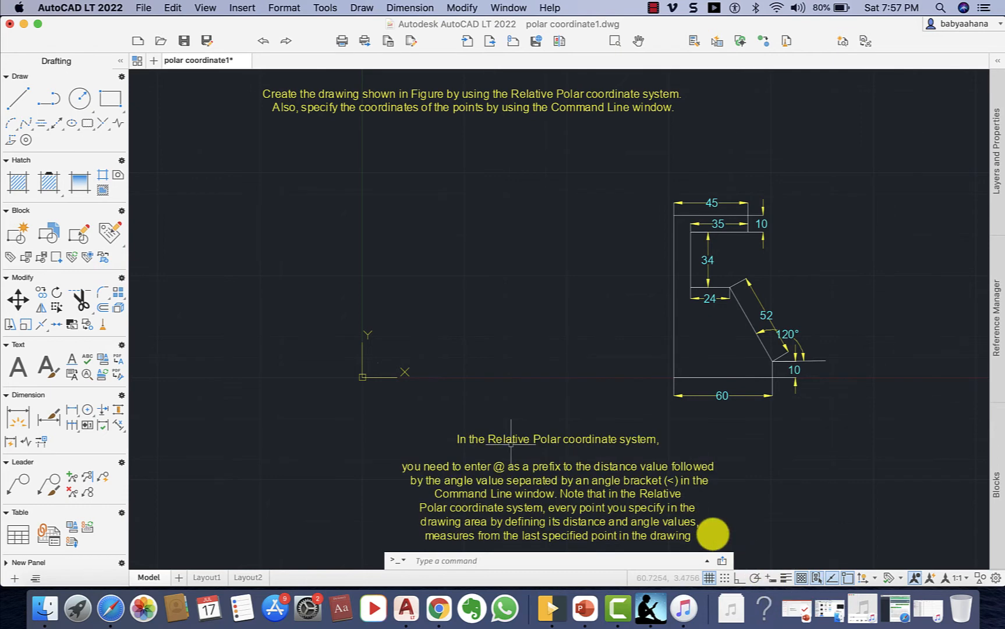
left_click(18, 98)
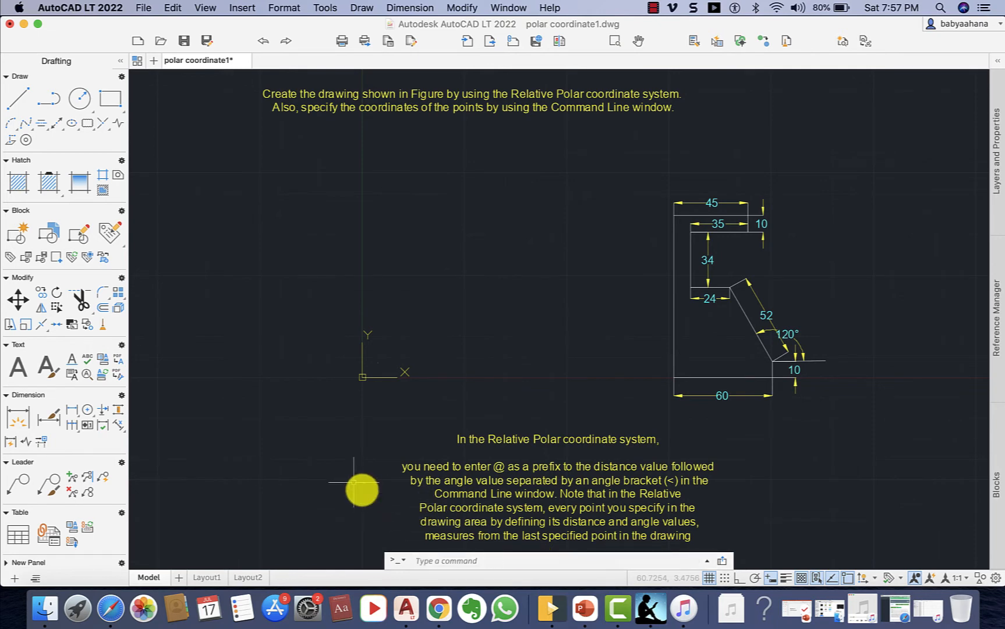
left_click(405, 562)
type("l")
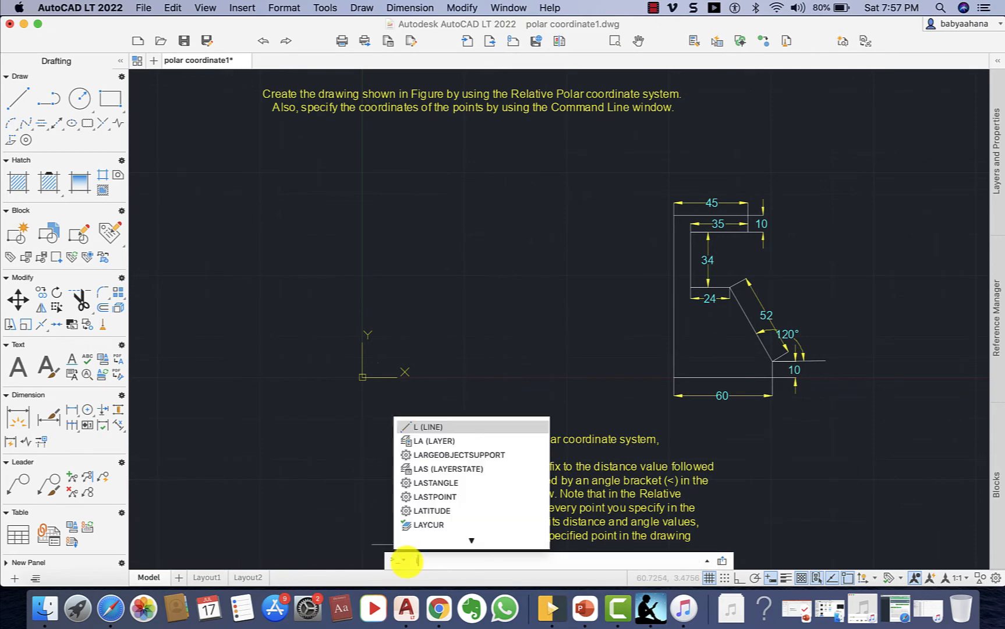
key("Return")
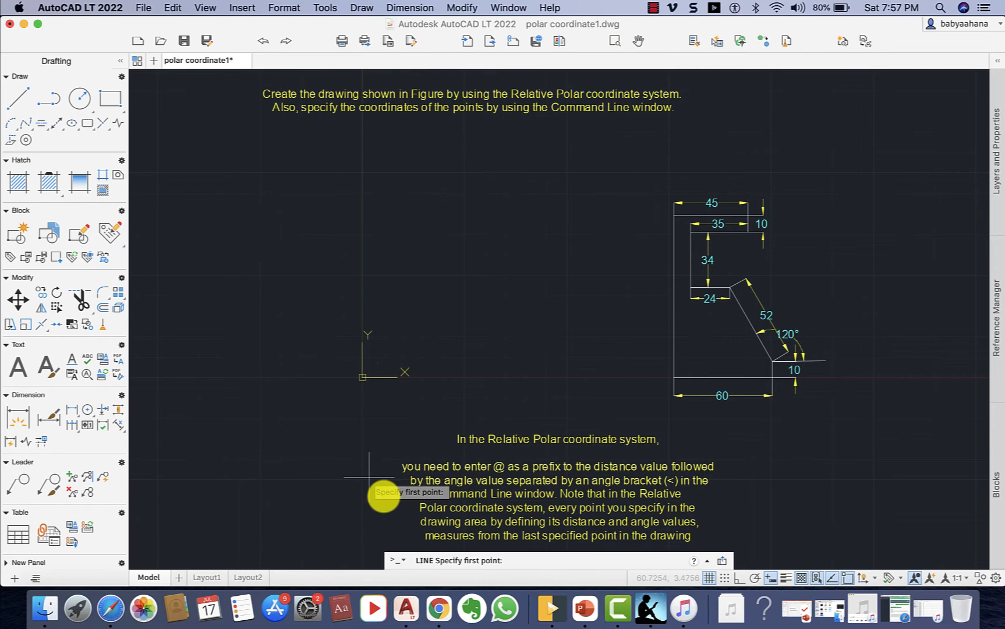
key("Escape")
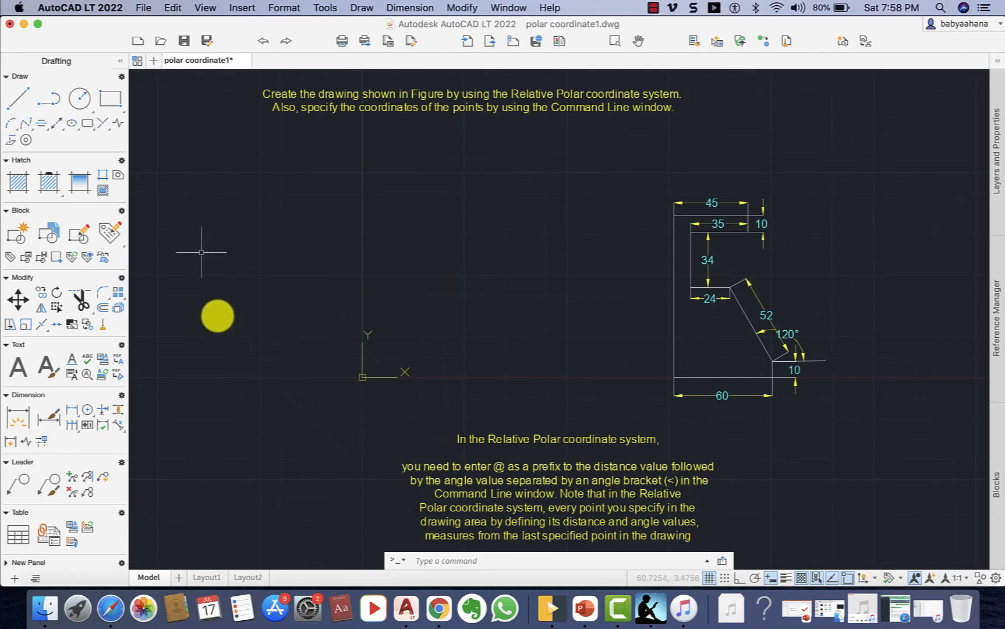
- Start a line at the origin 0,0 and draw the 60-unit base edge at 0° with relative polar coordinates
left_click(18, 101)
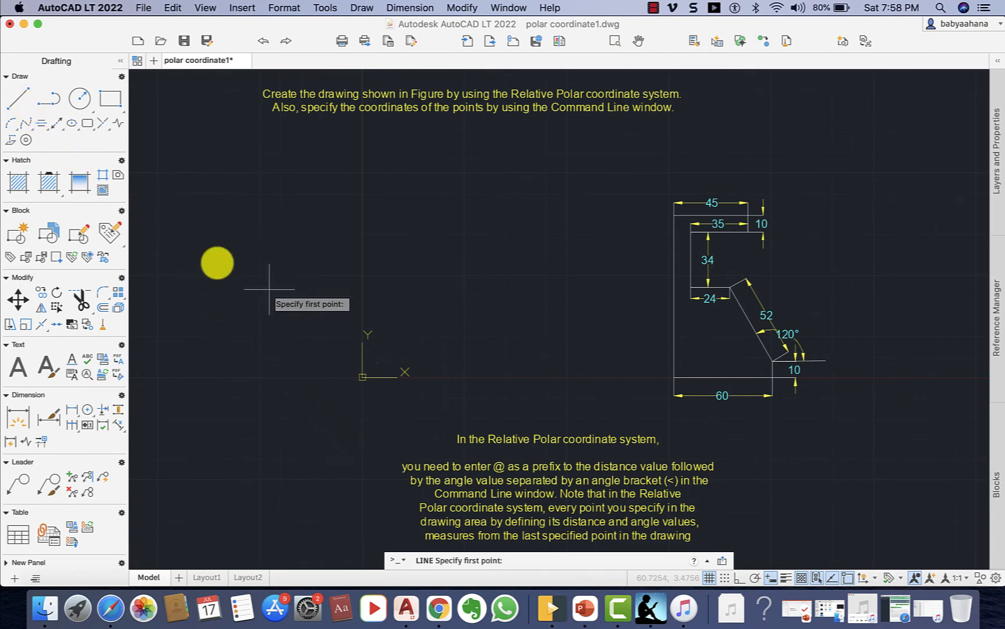
type("0,0")
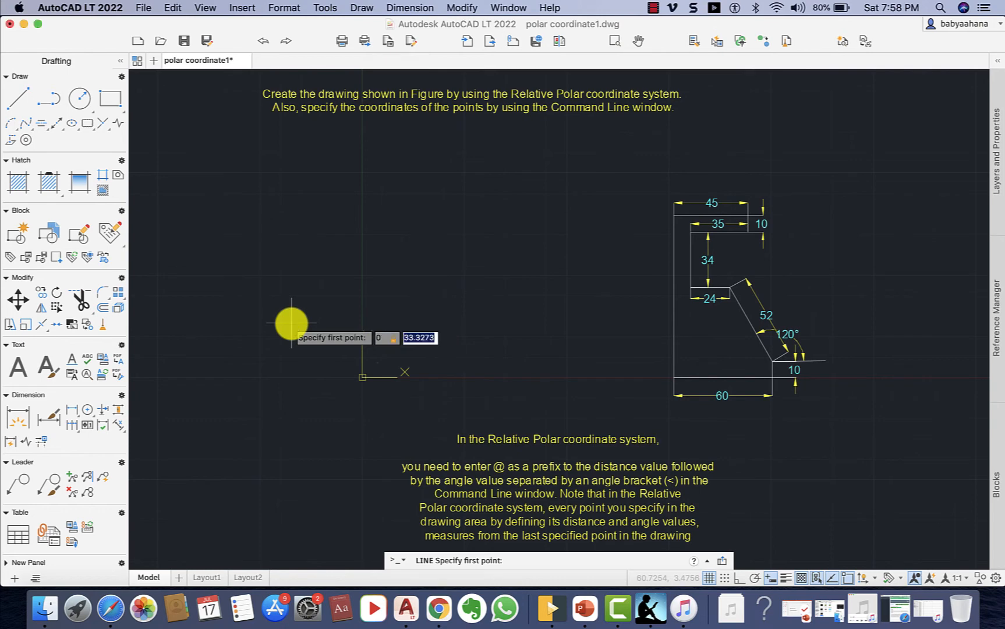
key("Return")
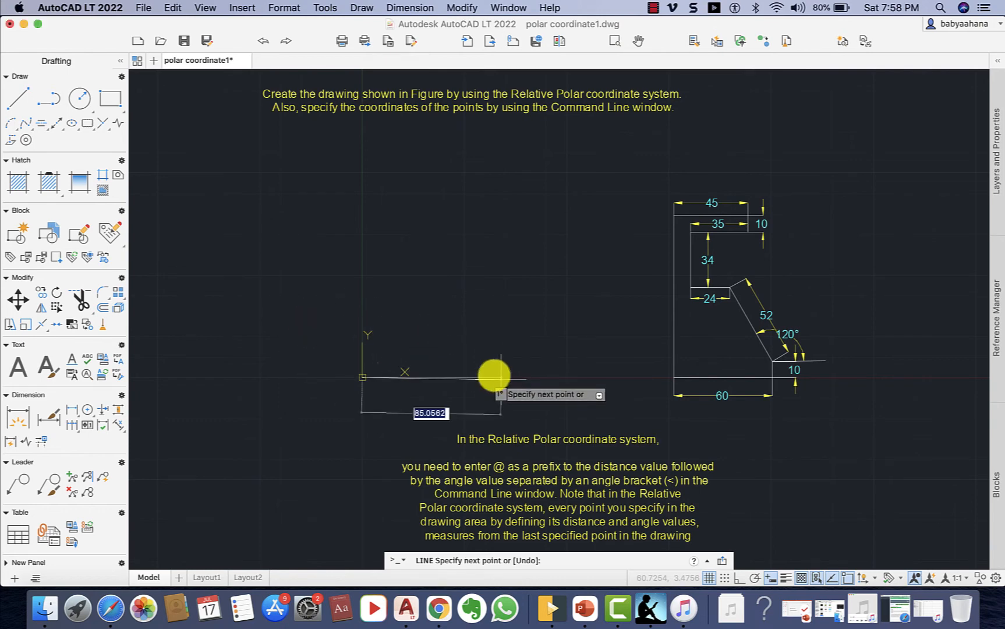
type("@")
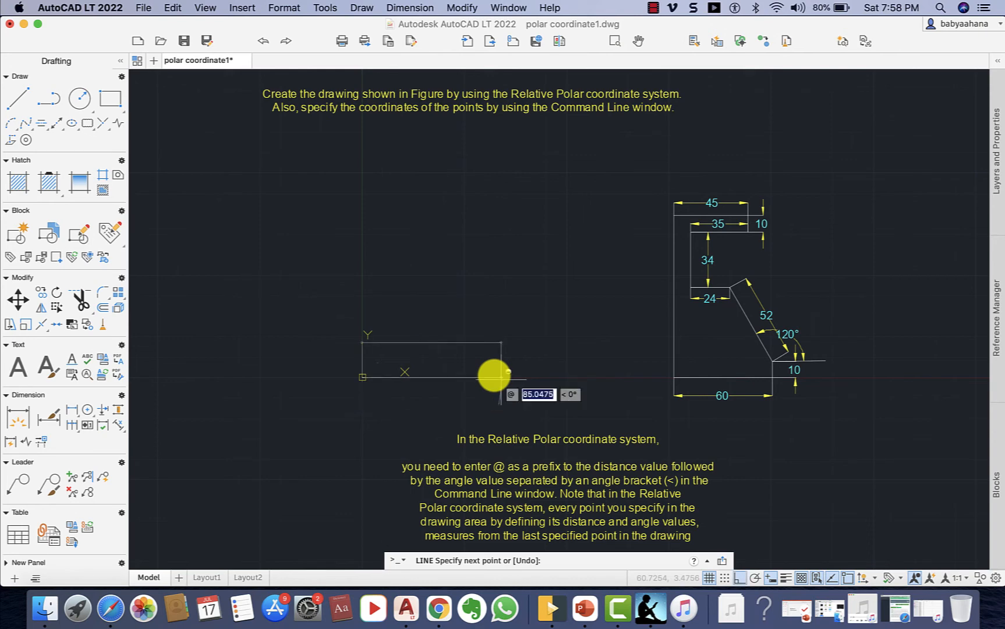
type("60")
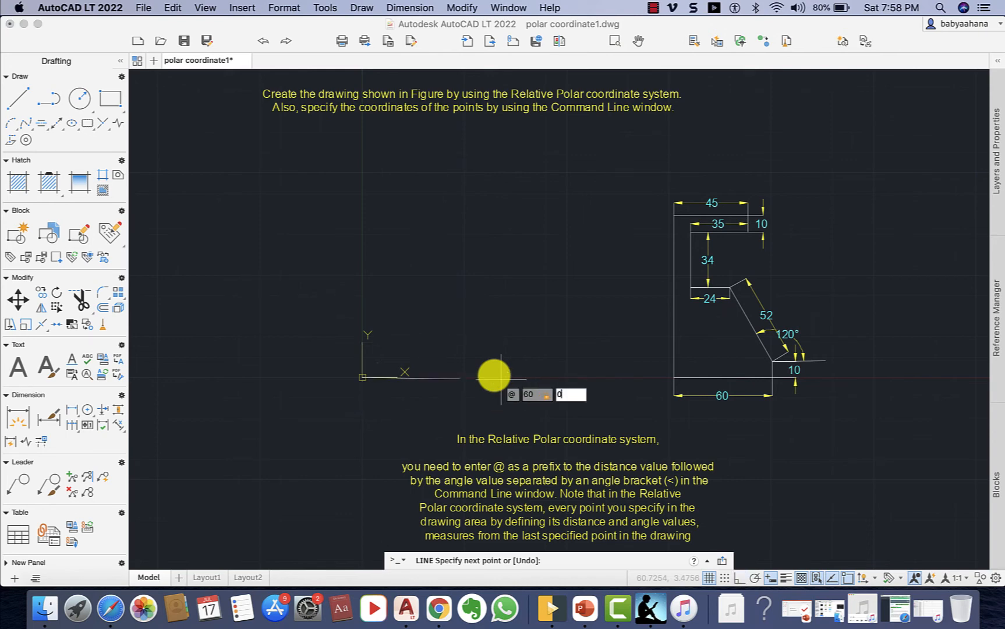
key("Return")
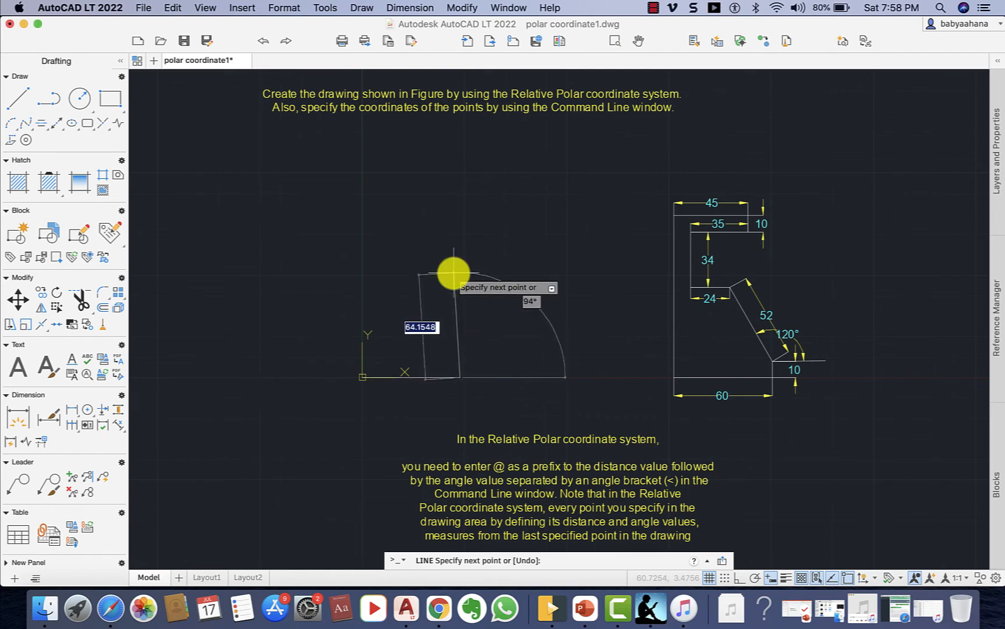
- Continue the outline from the base edge's end with a vertical segment 10 units long at 90°
type("@")
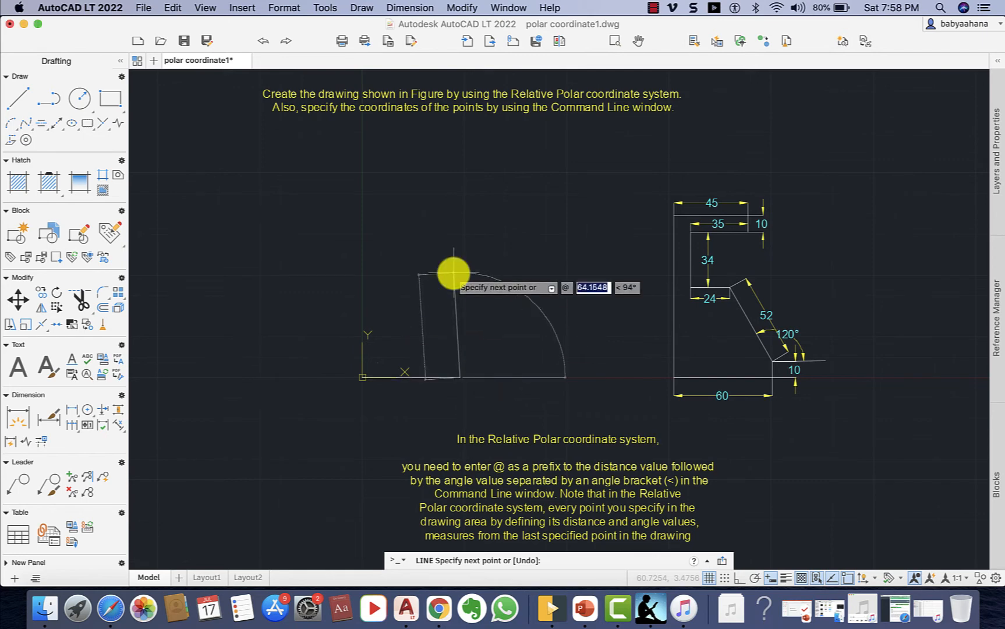
type("10")
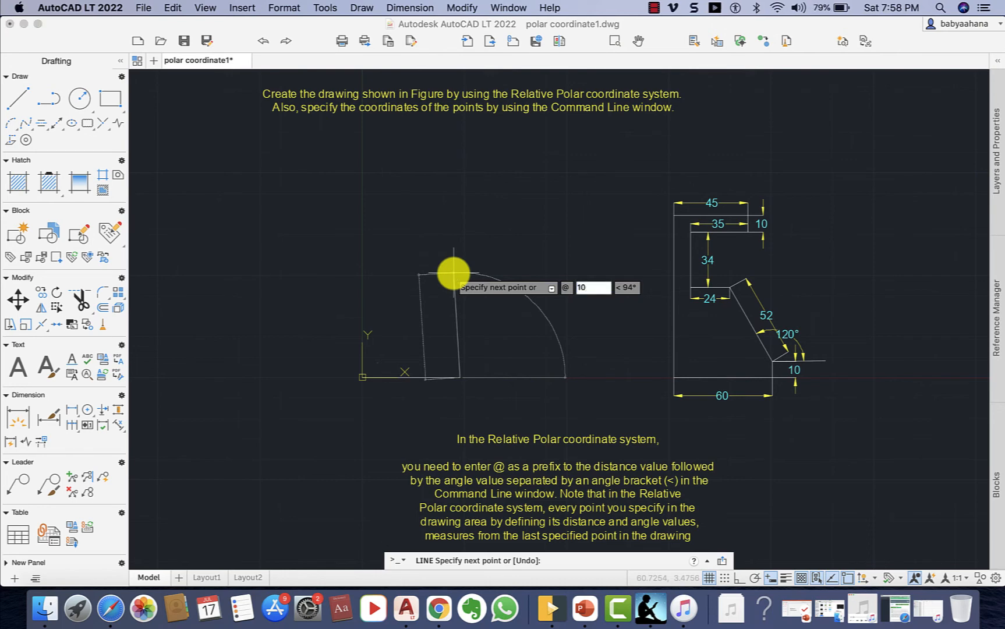
key("Tab")
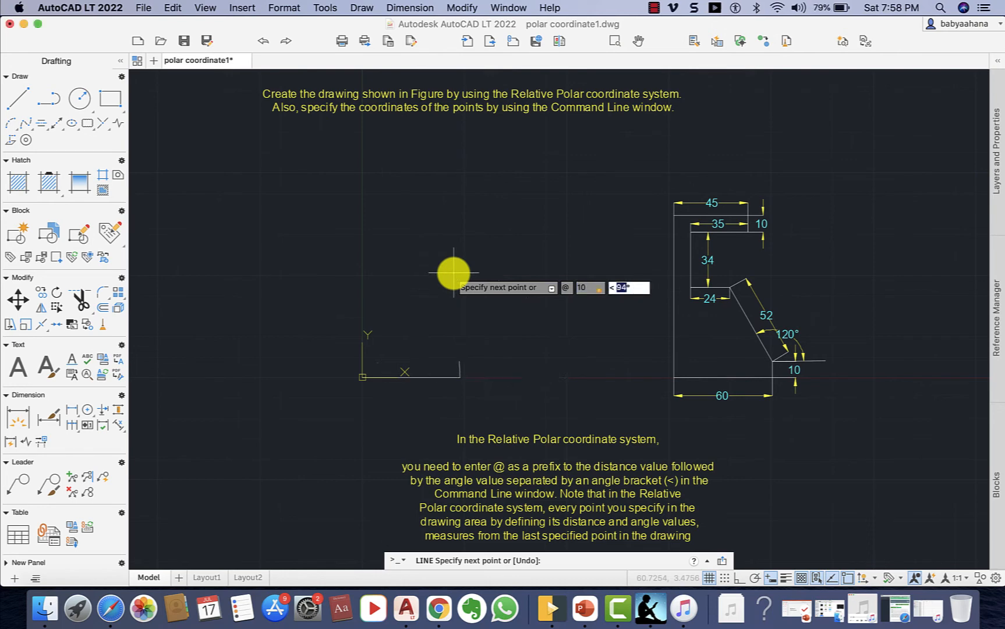
type("90")
key("Return")
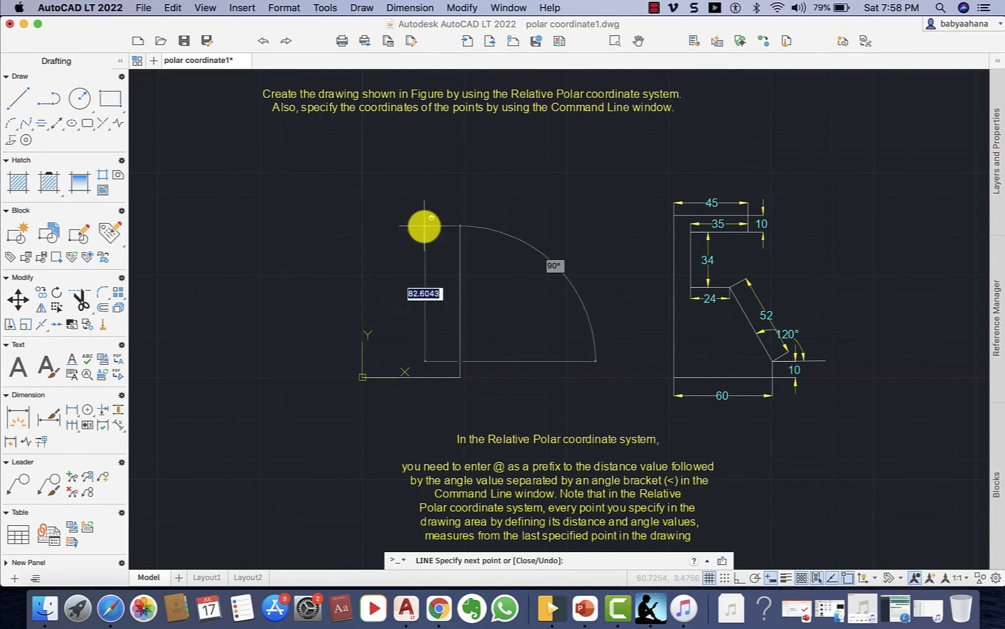
- Add the slanted edge as a line segment 52 units long at 120°
type("@52")
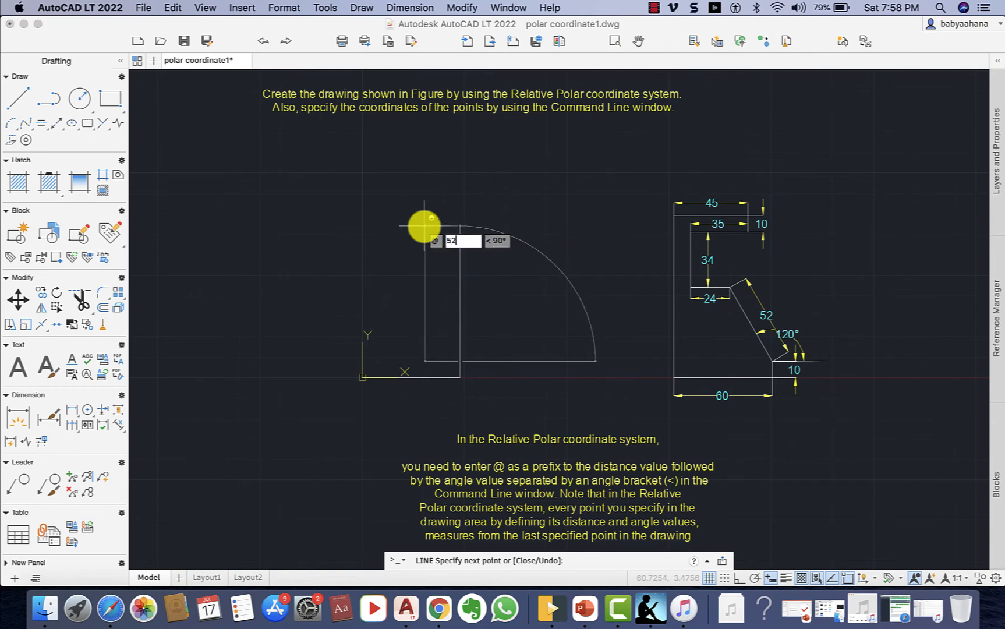
key("Tab")
type("120")
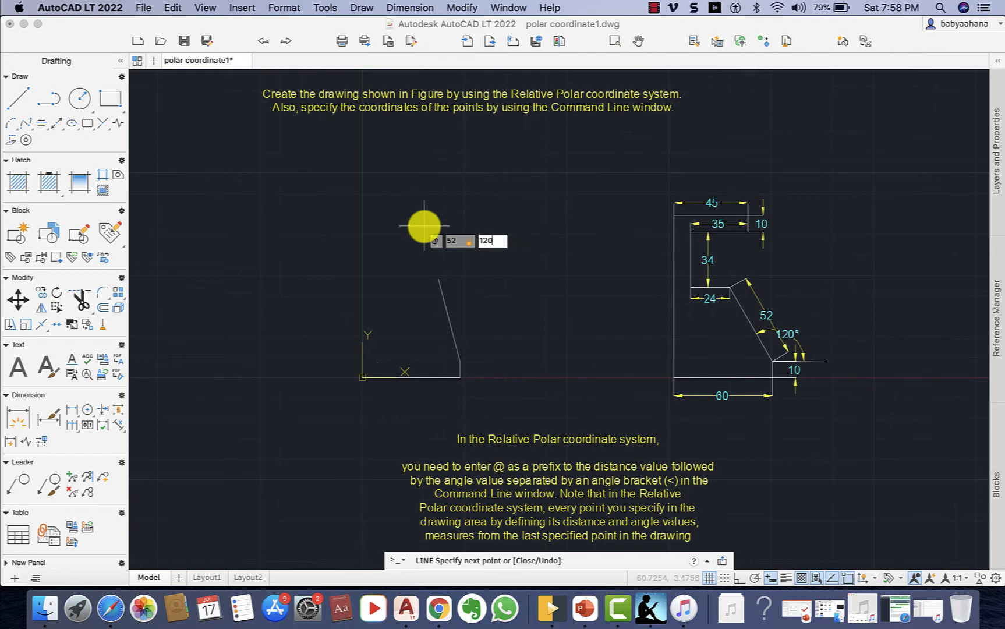
key("Return")
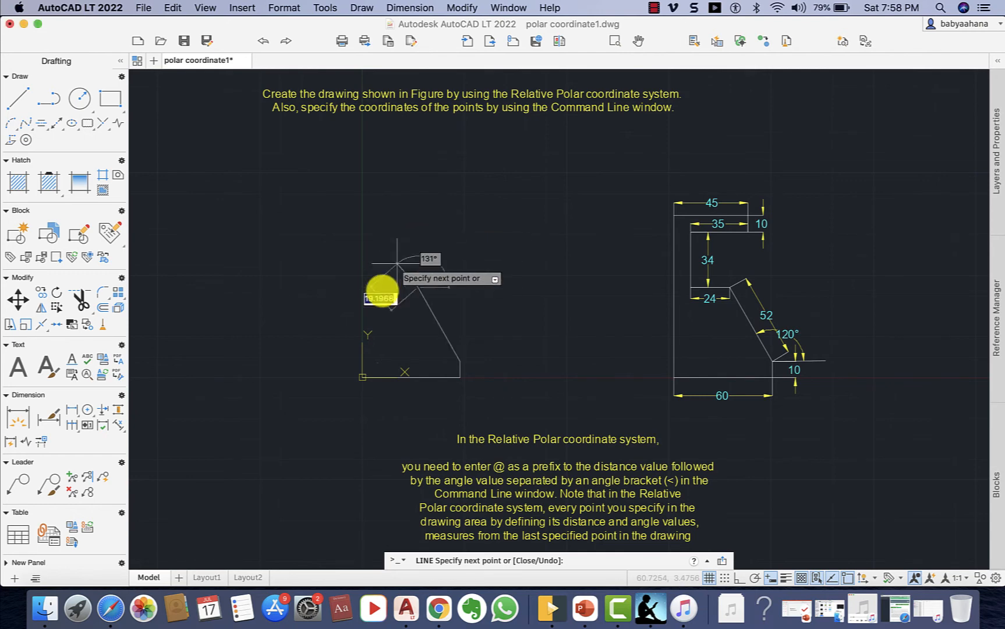
- Continue from the top of the slanted edge with a horizontal segment 24 units long at 180°
type("@")
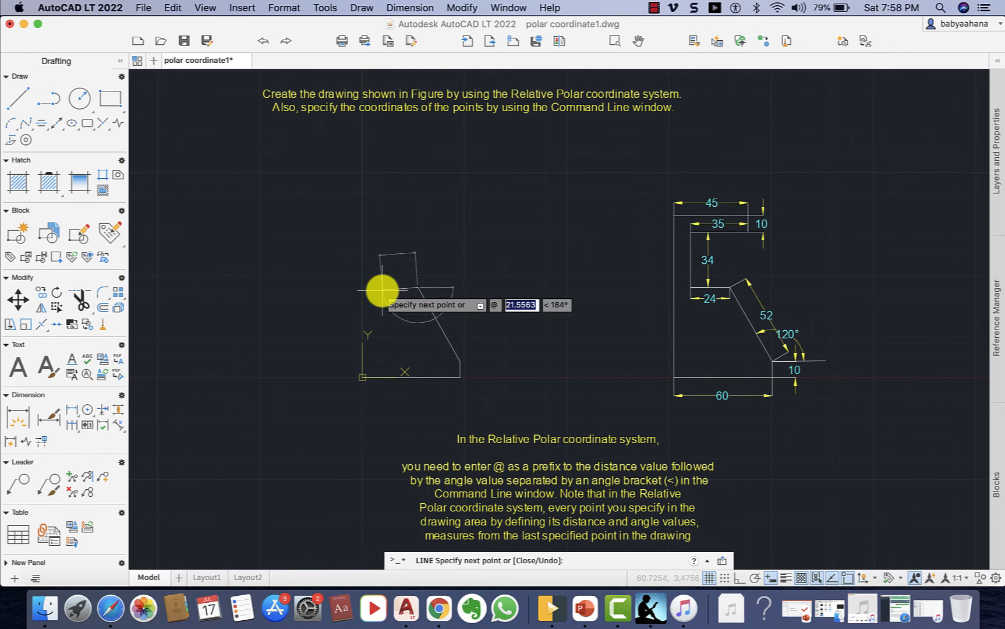
type("2")
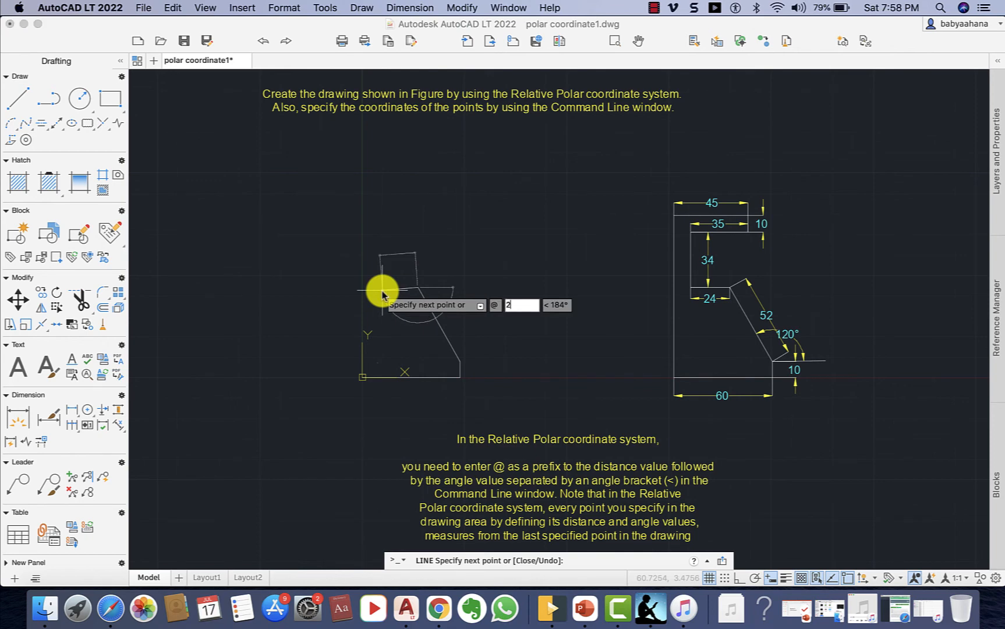
type("4")
key("Tab")
type("180")
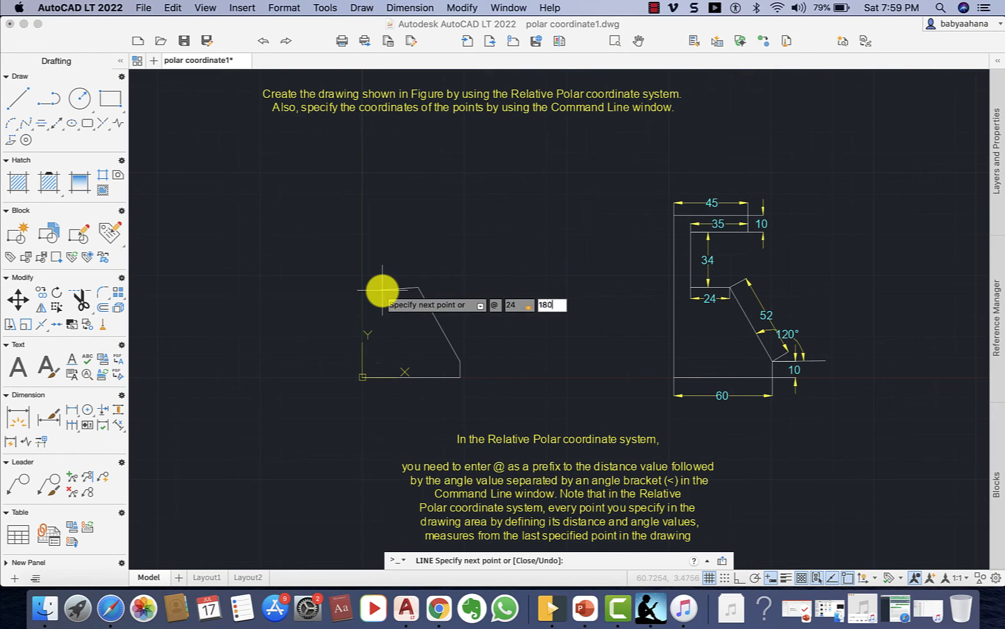
key("Return")
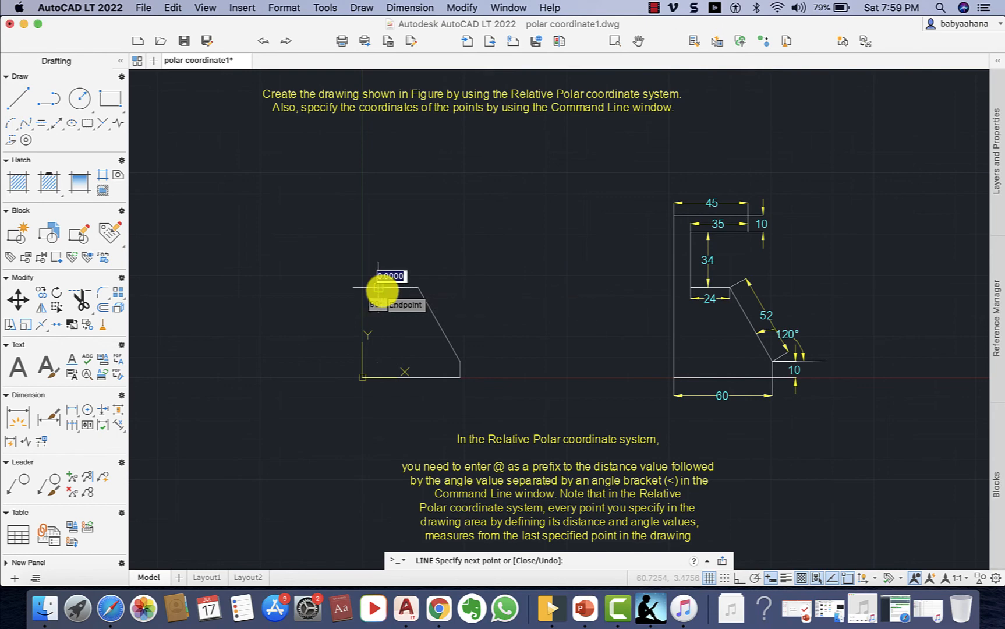
- Add the inner vertical edge as a line segment 34 units long at 90°
type("@")
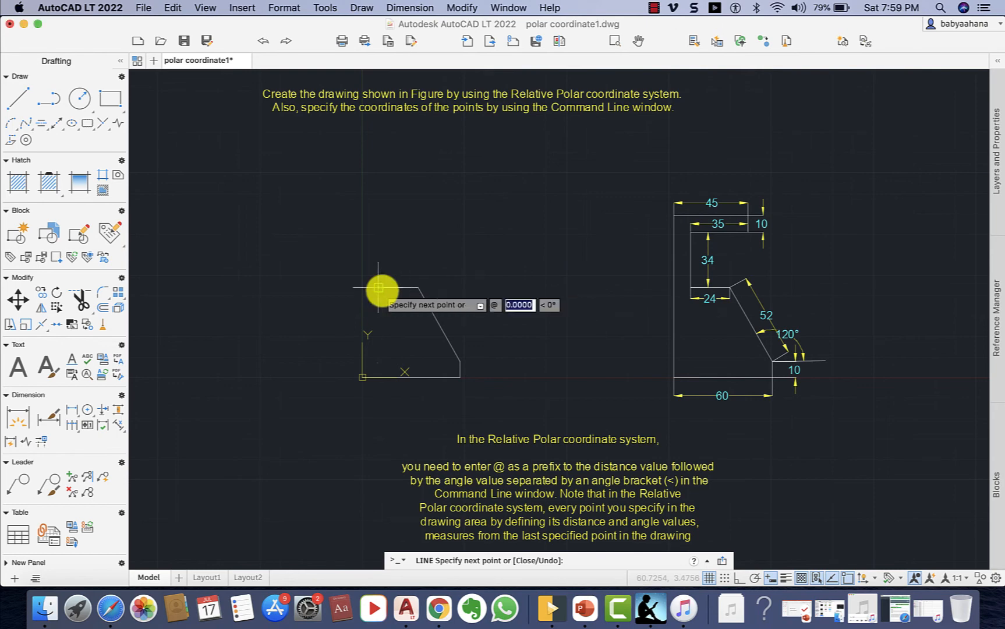
type("34")
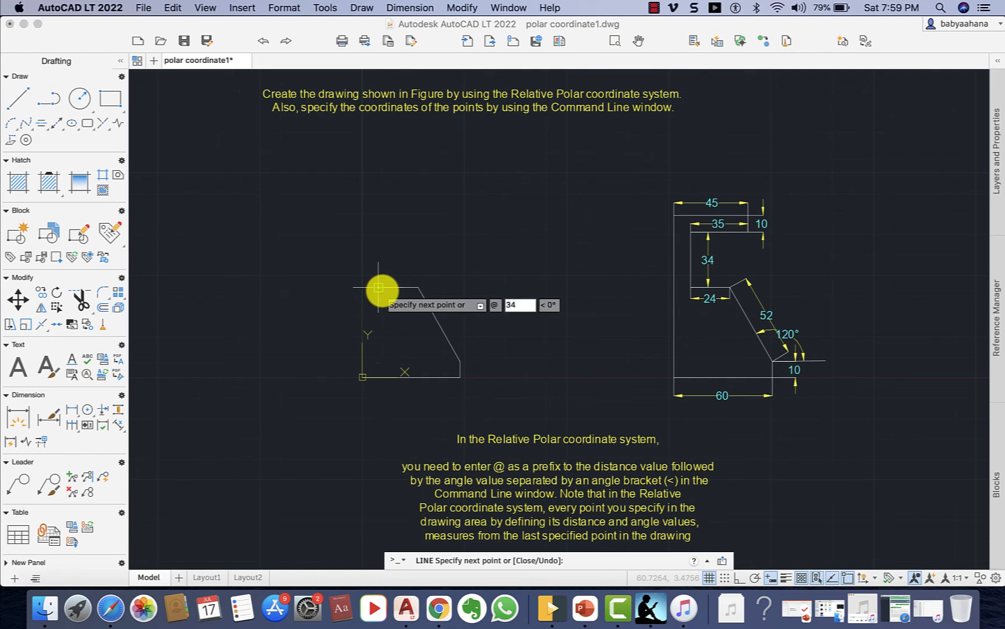
key("Tab")
type("90")
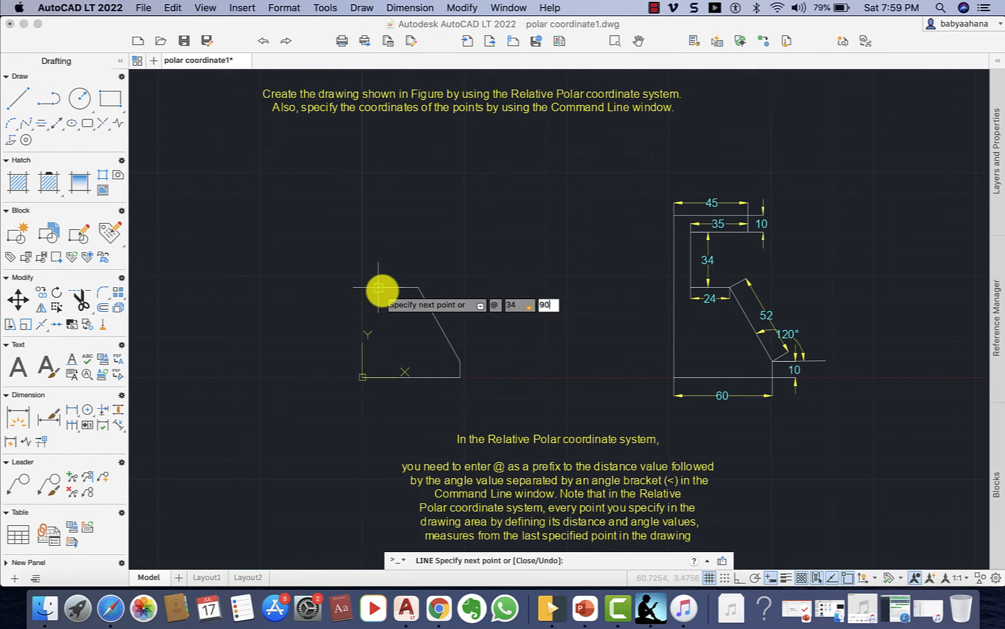
key("Return")
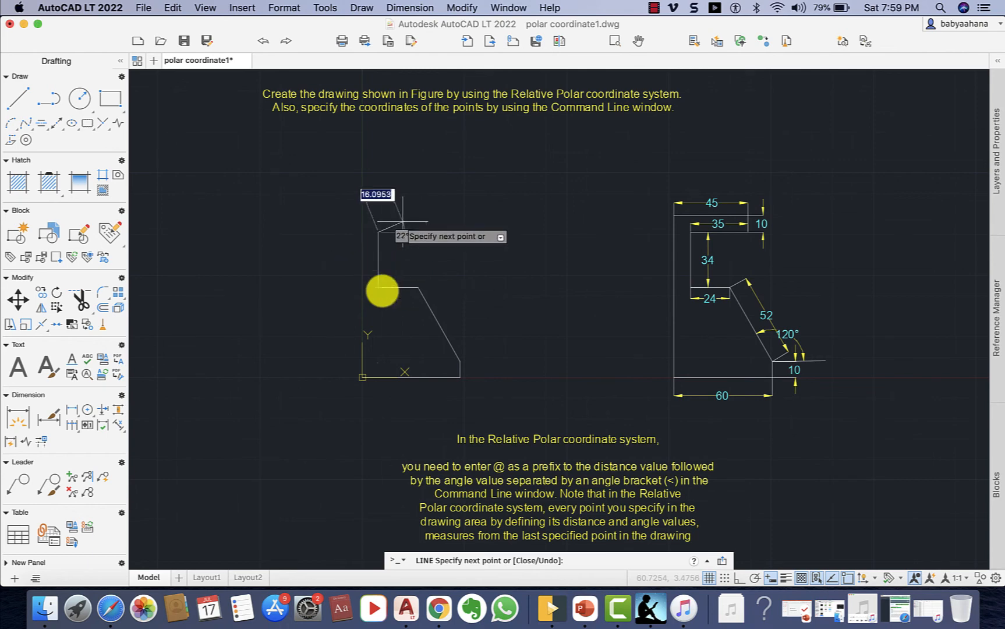
- Continue from the inner vertical edge's top with a horizontal segment 35 units long at 0°
type("@")
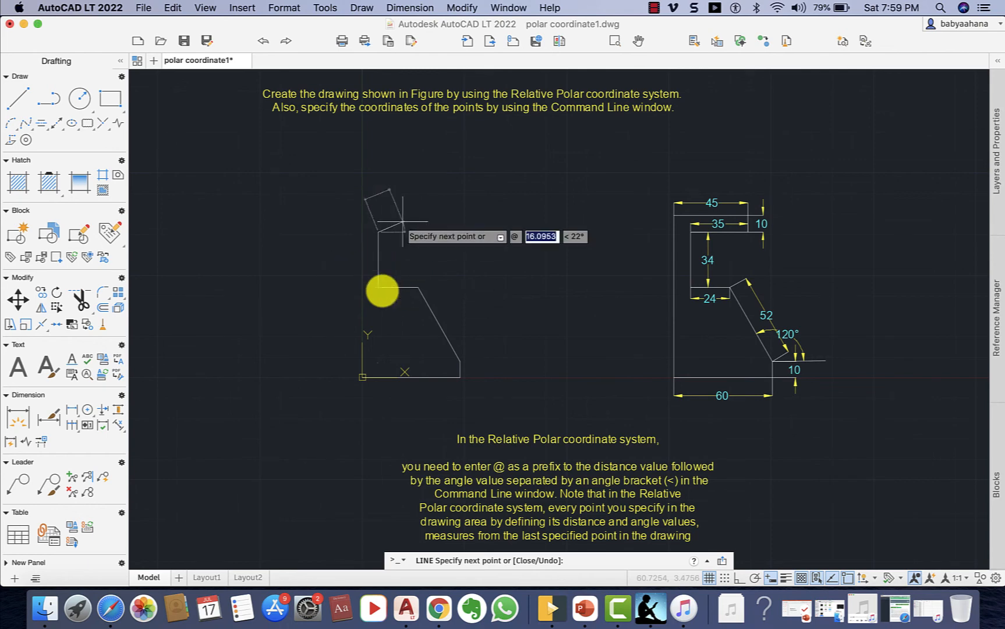
type("35")
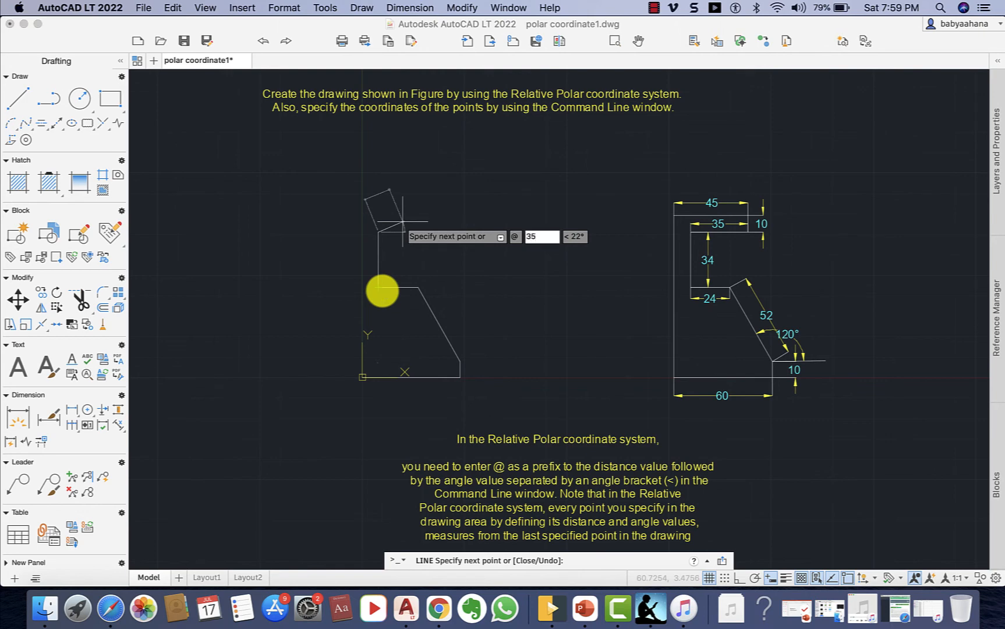
type("<0")
key("Return")
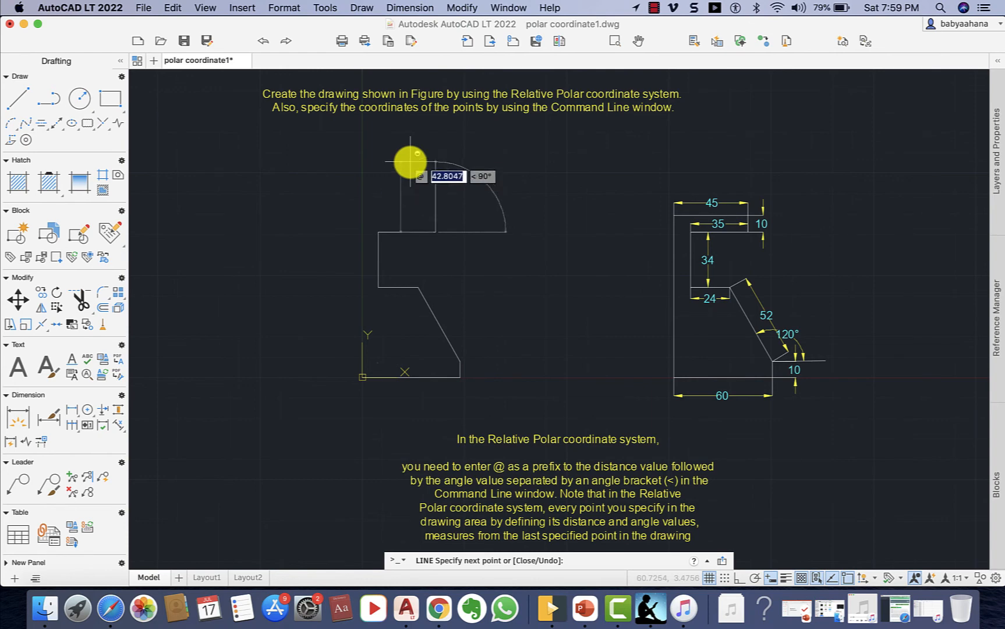
- Add the upper arm's short end edge as a line segment 10 units long at 90°
type("10")
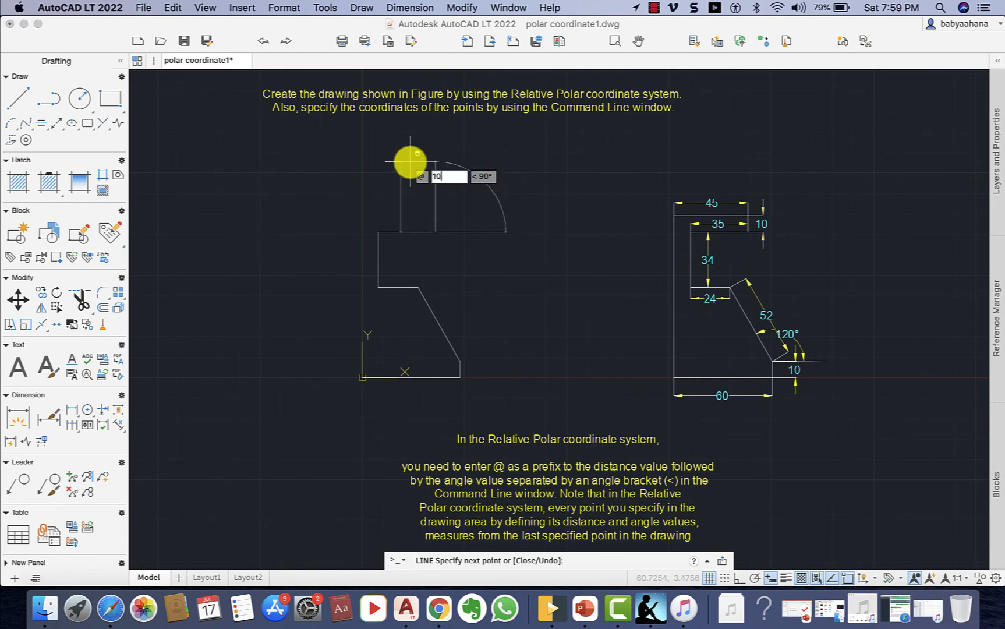
key("Tab")
type("90")
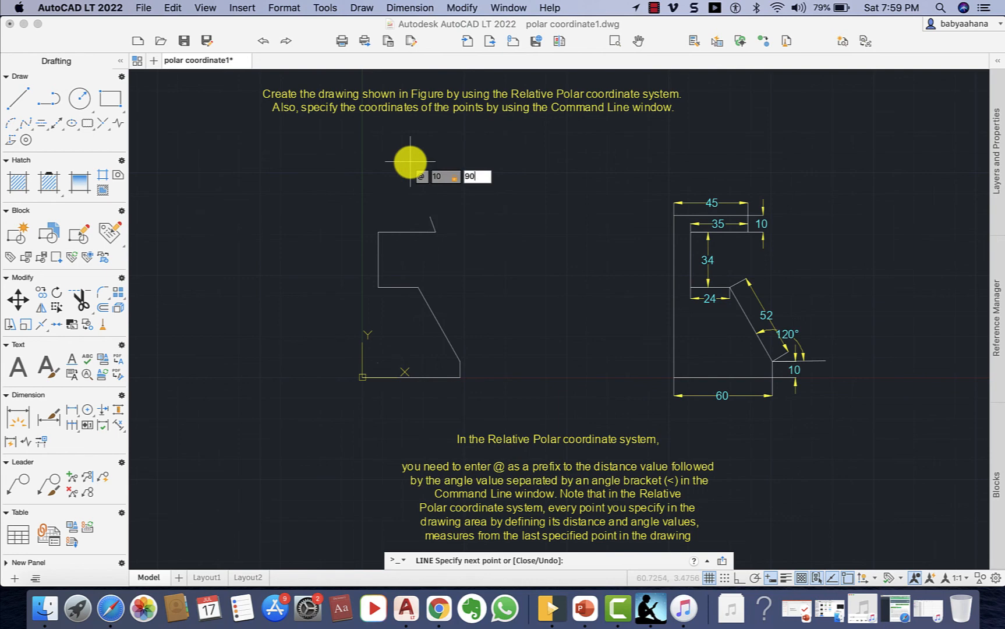
key("Return")
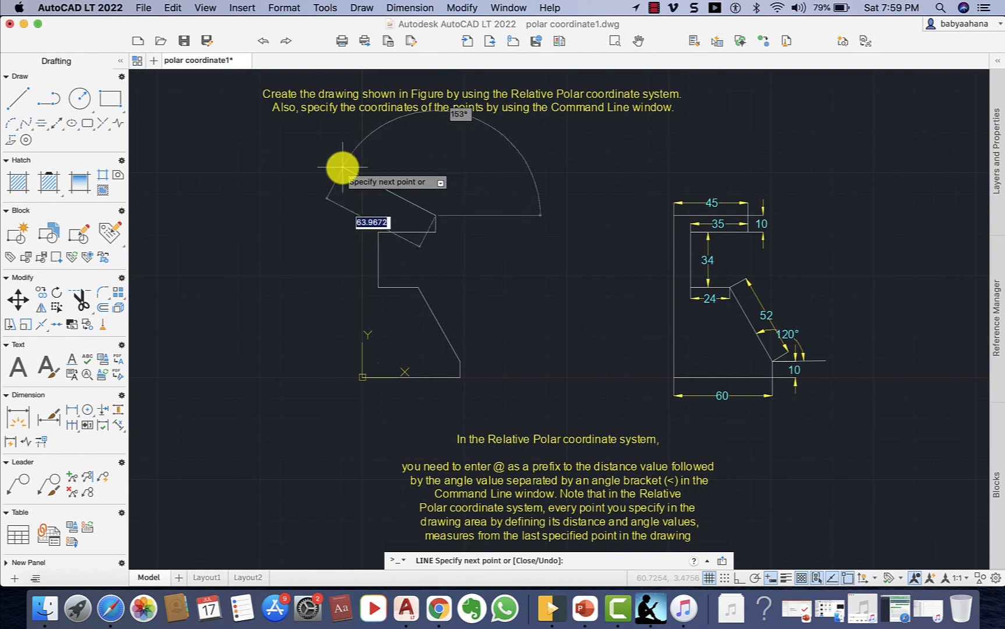
- Draw the top edge as a segment 45 units long at 180° and close the outline back to the origin
type("@")
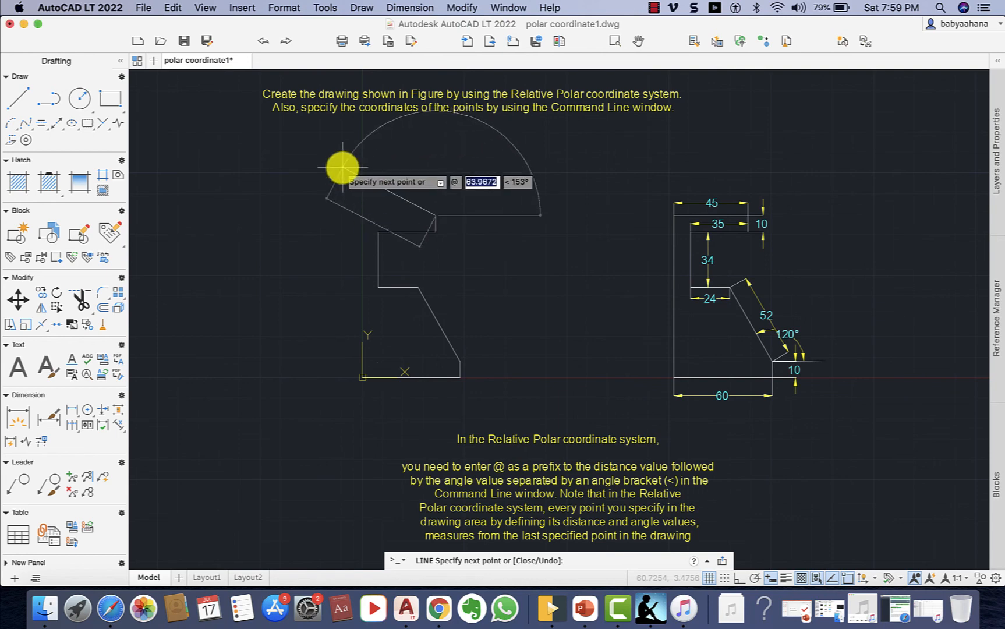
type("45")
key("Tab")
type("180")
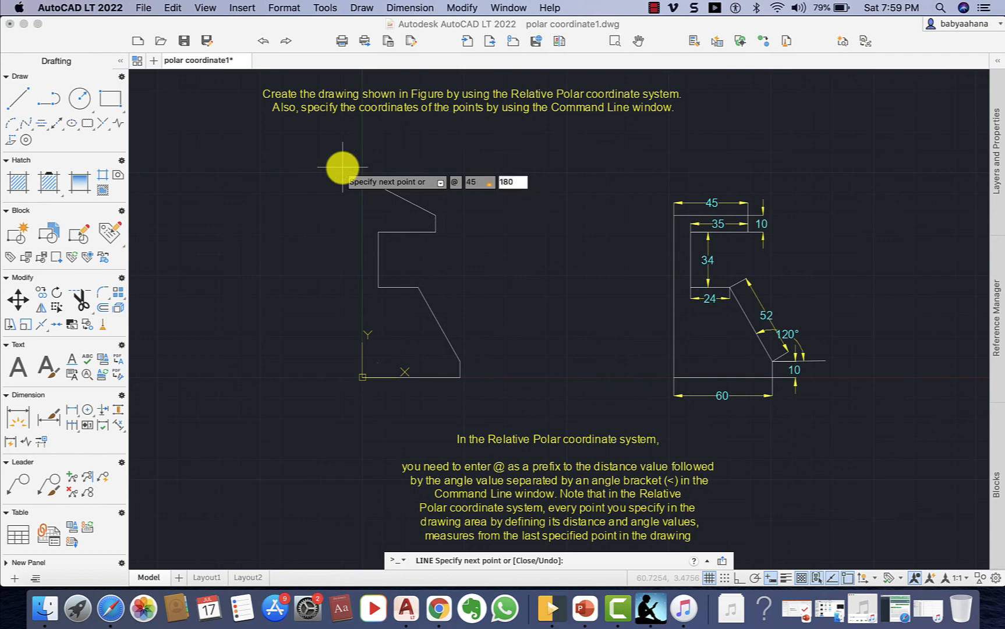
key("Return")
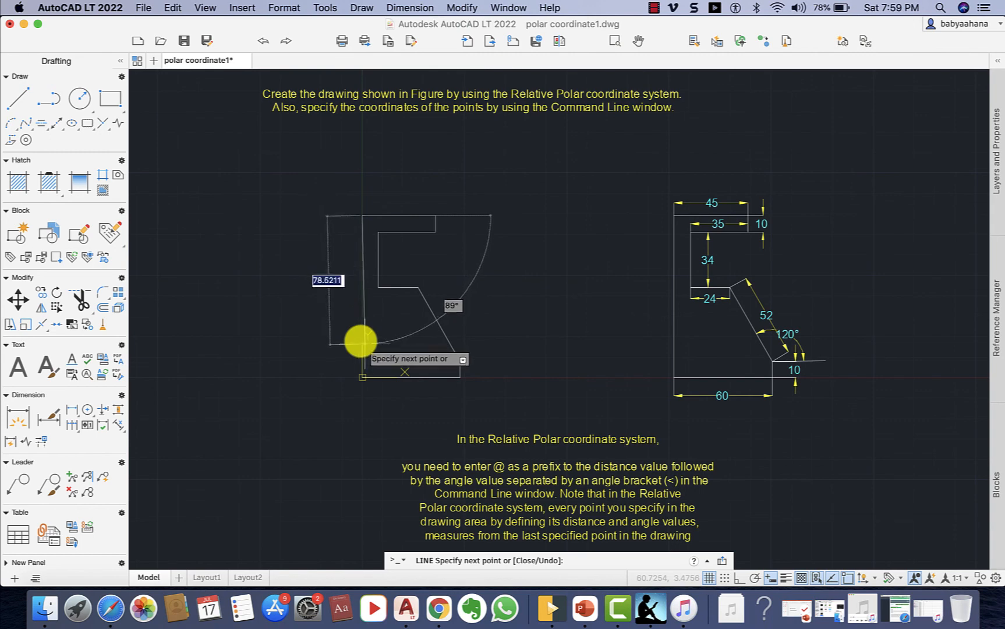
type("c")
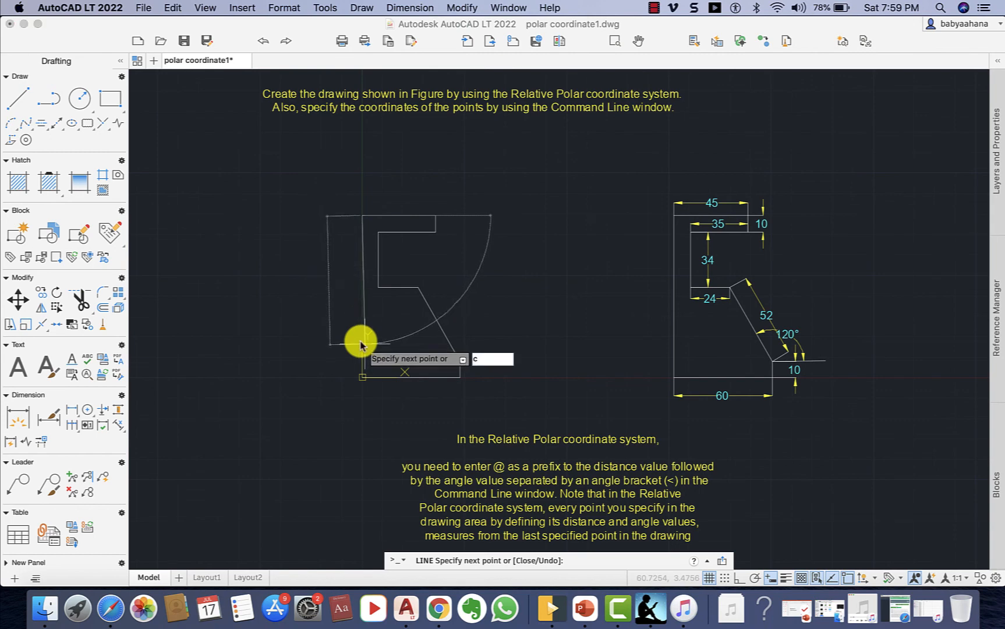
key("Return")
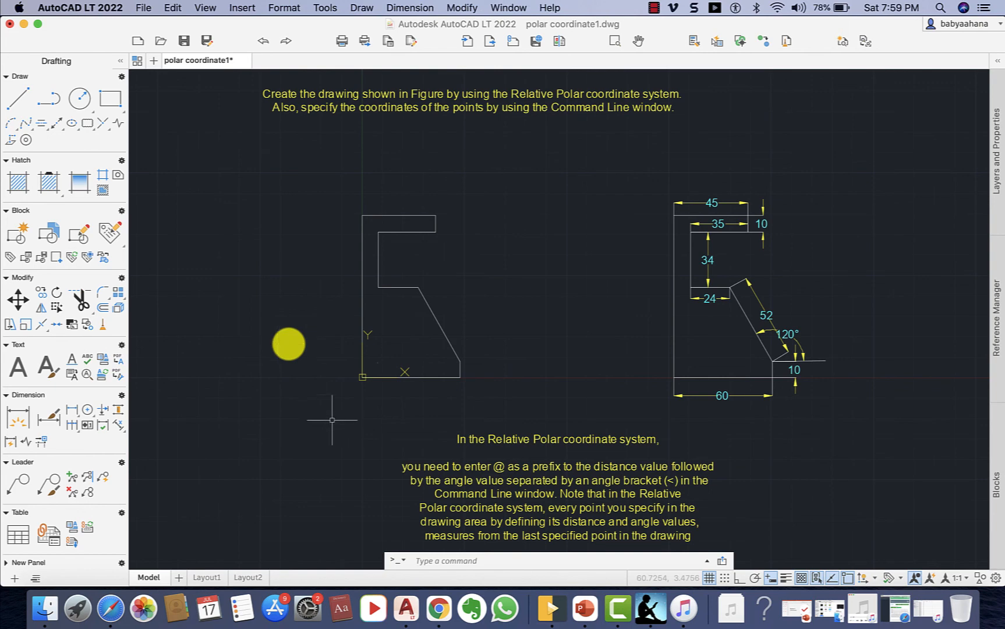
- Fit the whole drawing in view using the Zoom command's All option
left_click(427, 561)
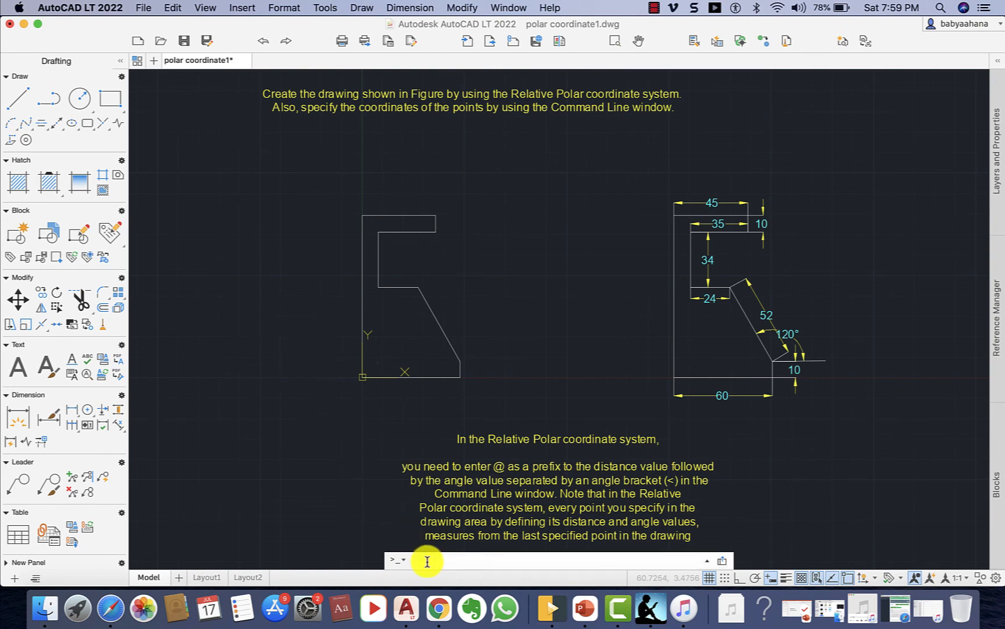
type("zoom")
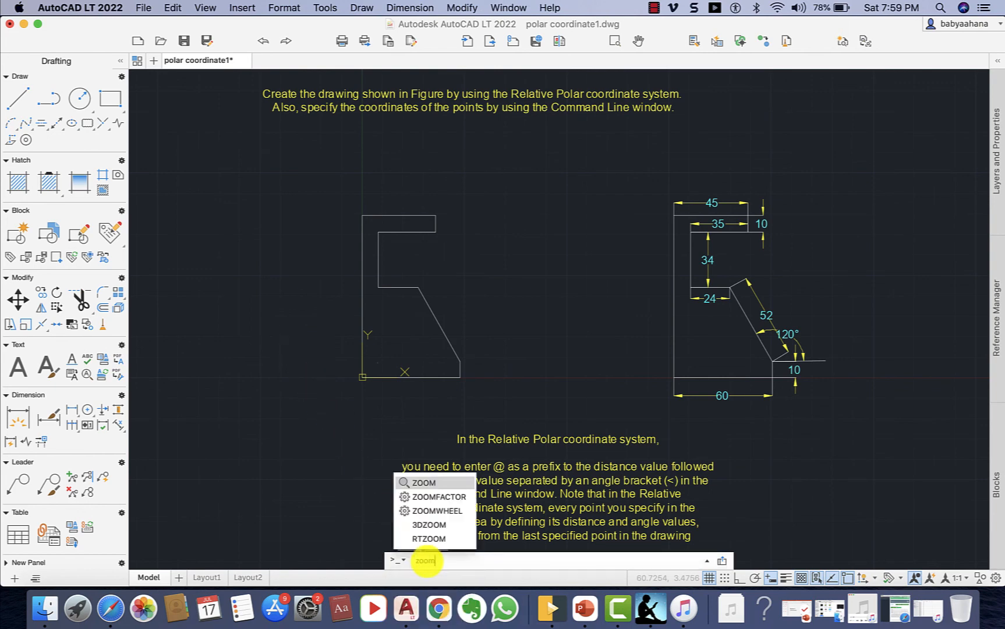
key("Return")
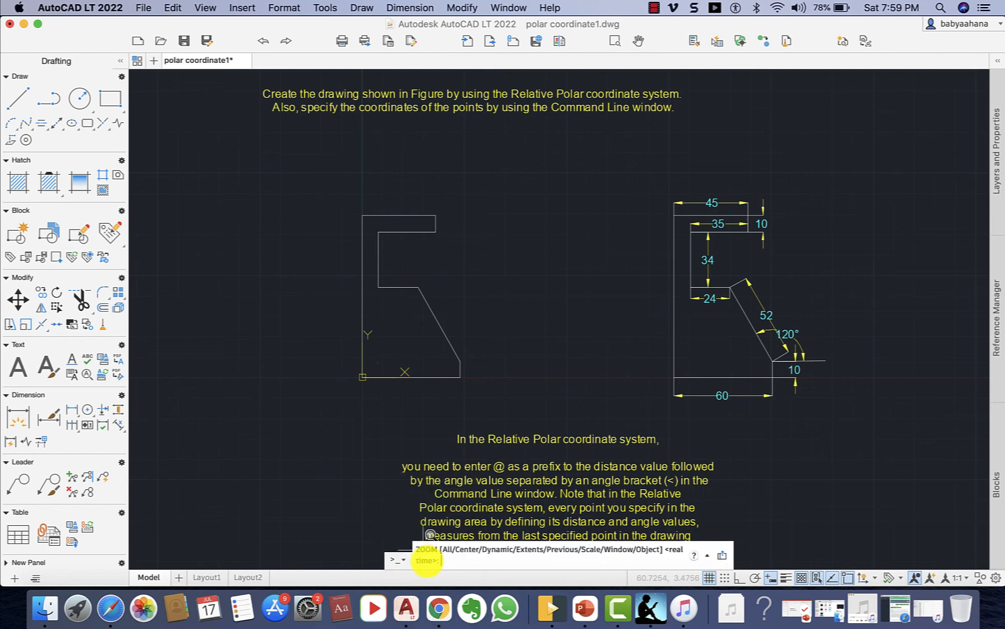
type("All")
key("Return")
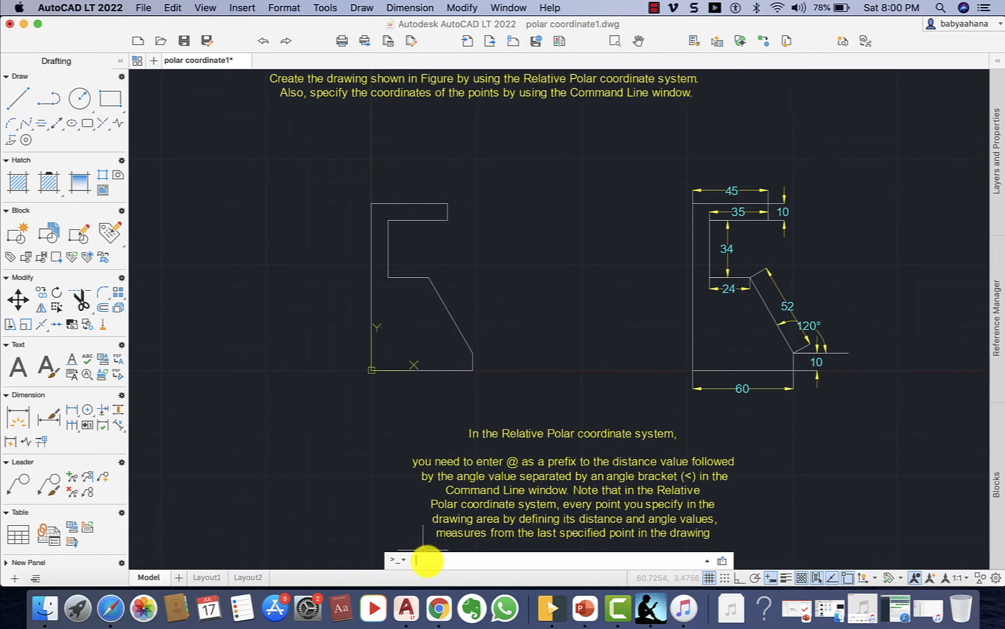